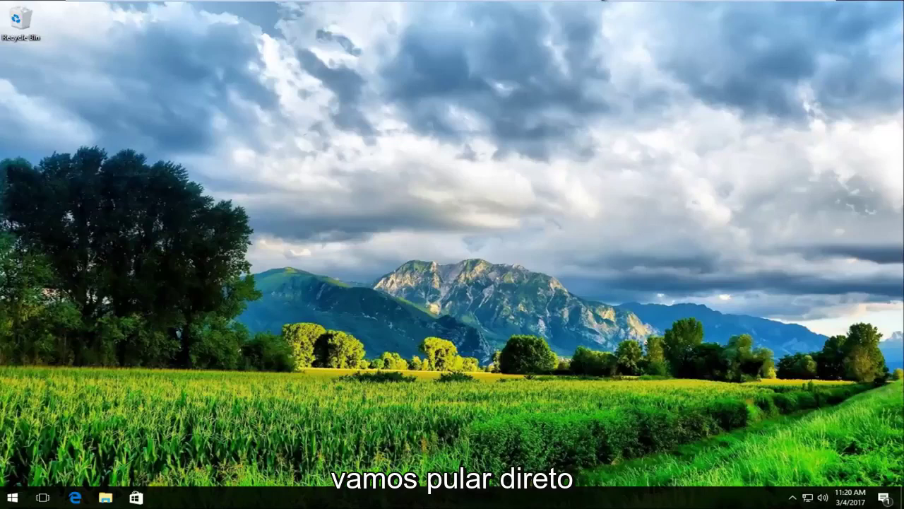
Search the Start menu for 'task sc' and launch the Task Scheduler app
left_click(13, 497)
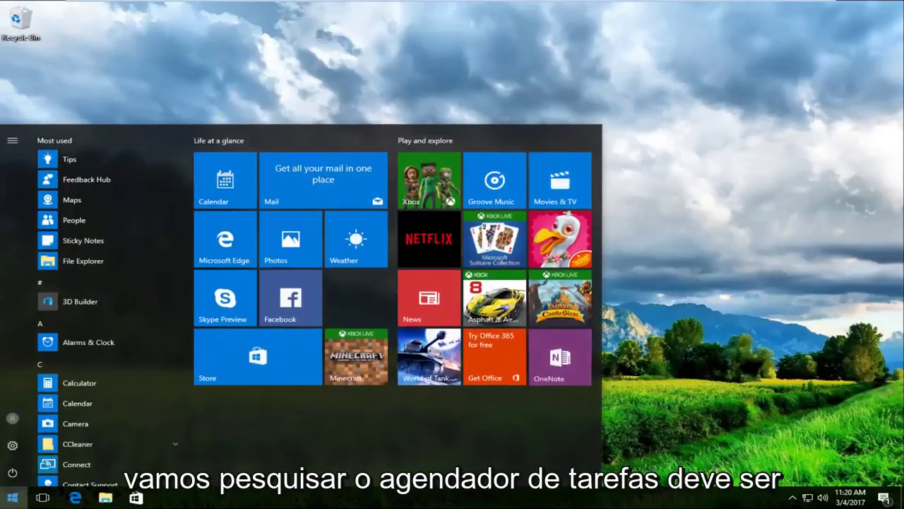
type("task ")
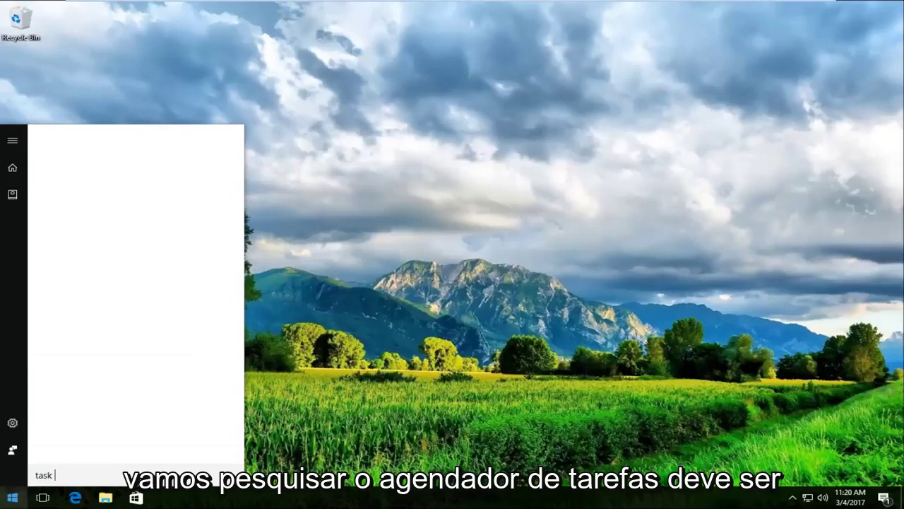
type("sch")
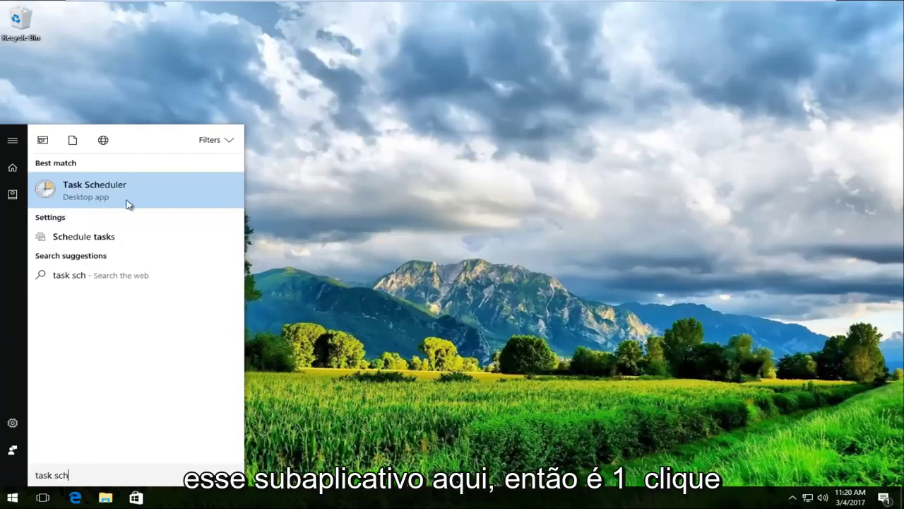
left_click(80, 192)
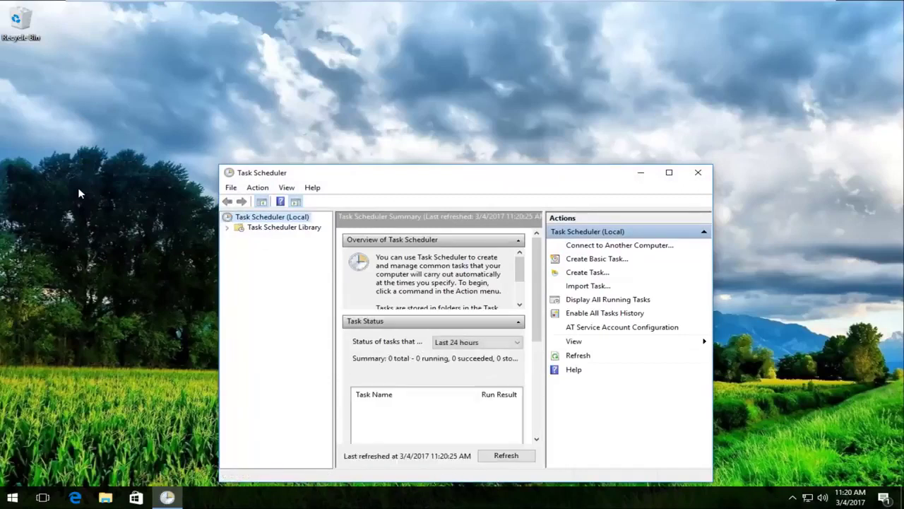
Maximize Task Scheduler, list the Task Scheduler Library tasks, and widen the Name column
left_click(669, 172)
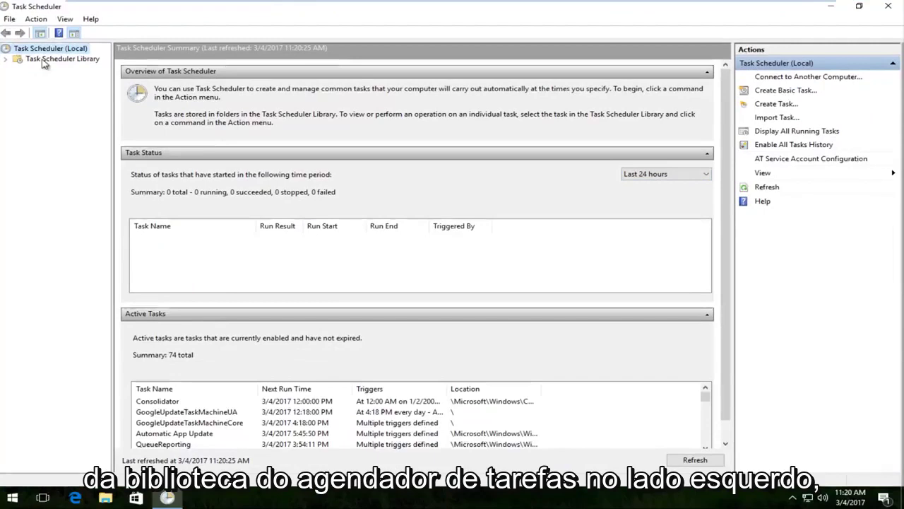
left_click(51, 60)
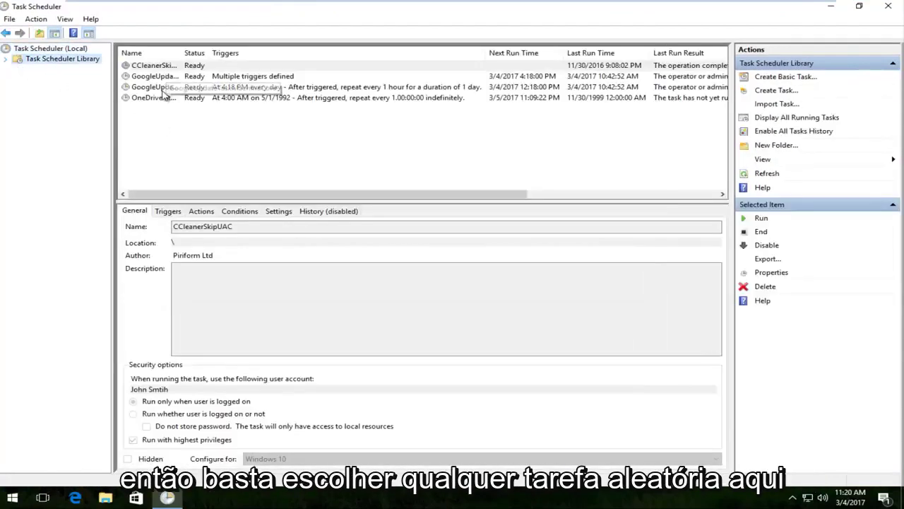
left_click_drag(182, 53, 238, 53)
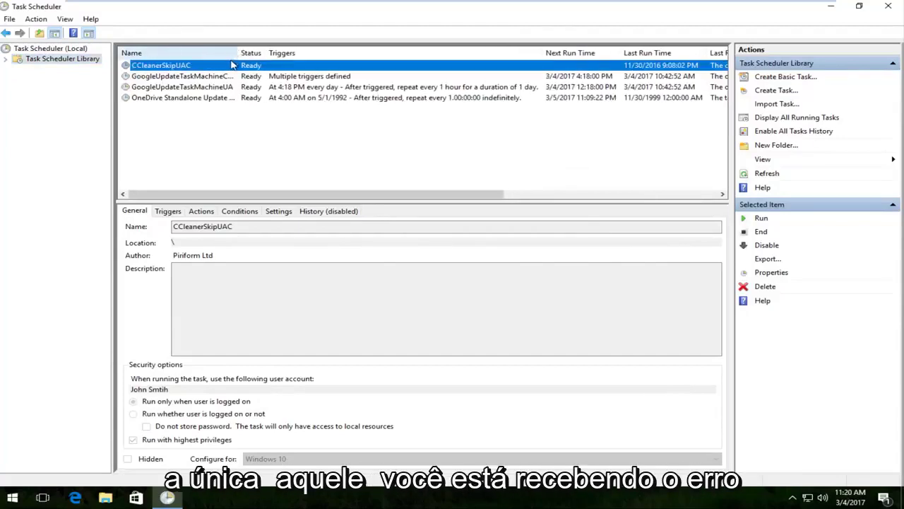
Show the Start a program action in OneDrive Standalone Update Task v2's Actions list
double_click(173, 99)
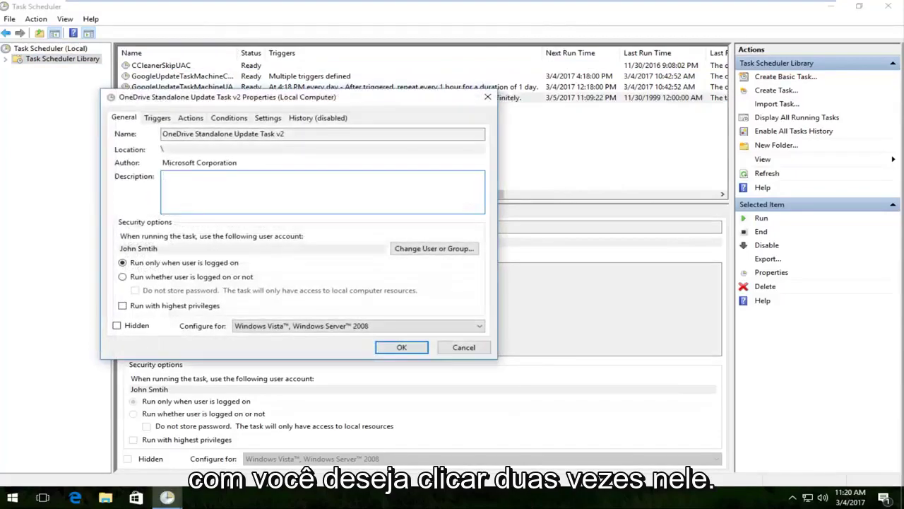
left_click_drag(162, 101, 279, 106)
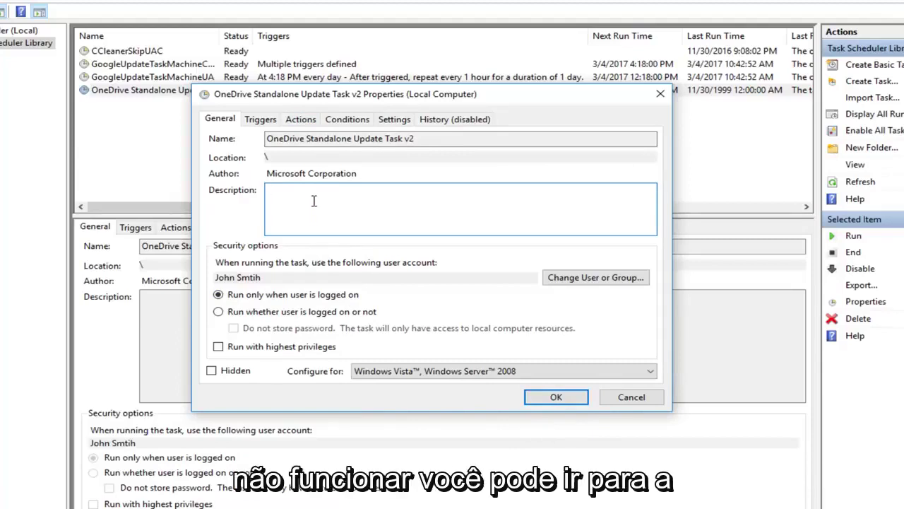
left_click(304, 125)
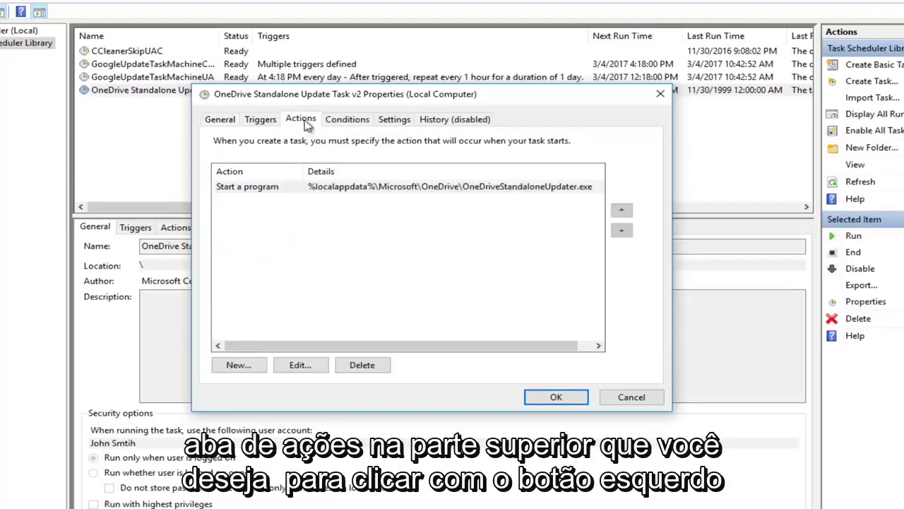
left_click(248, 189)
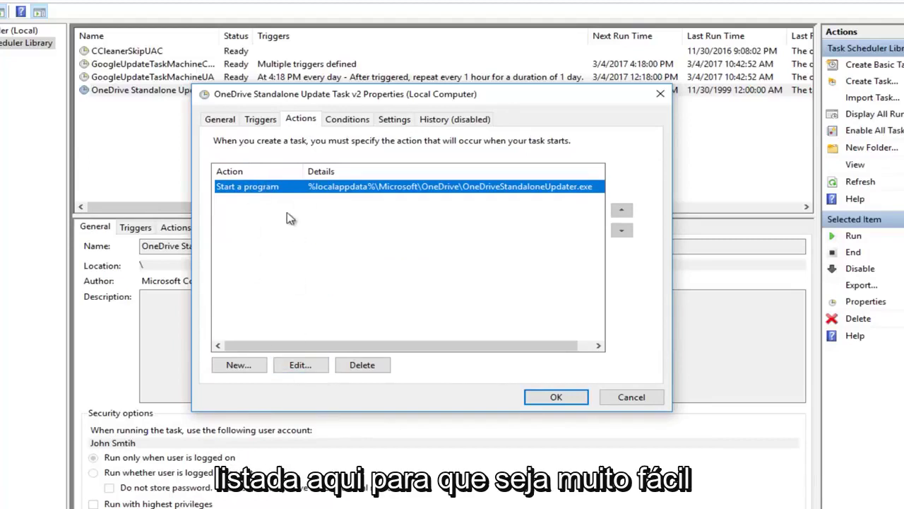
Open the Start a program action for editing and reveal the end of its program path
left_click(295, 369)
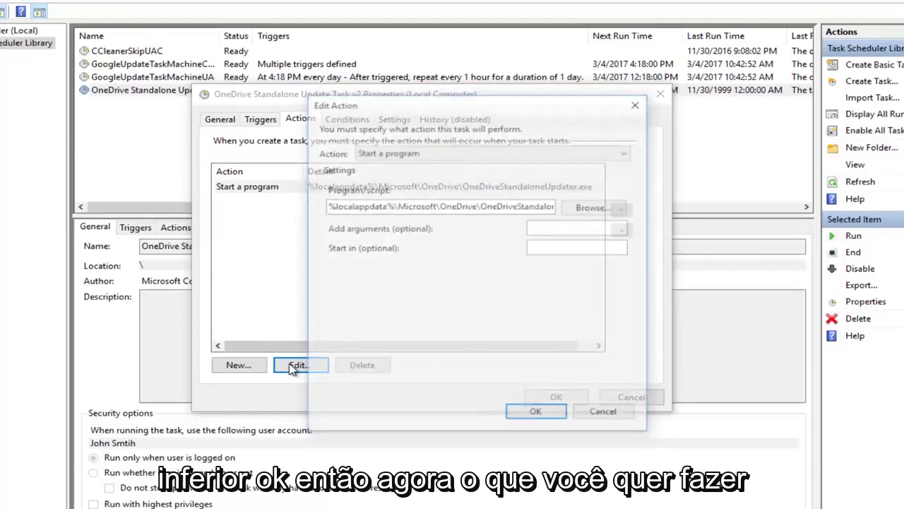
left_click_drag(411, 103, 387, 96)
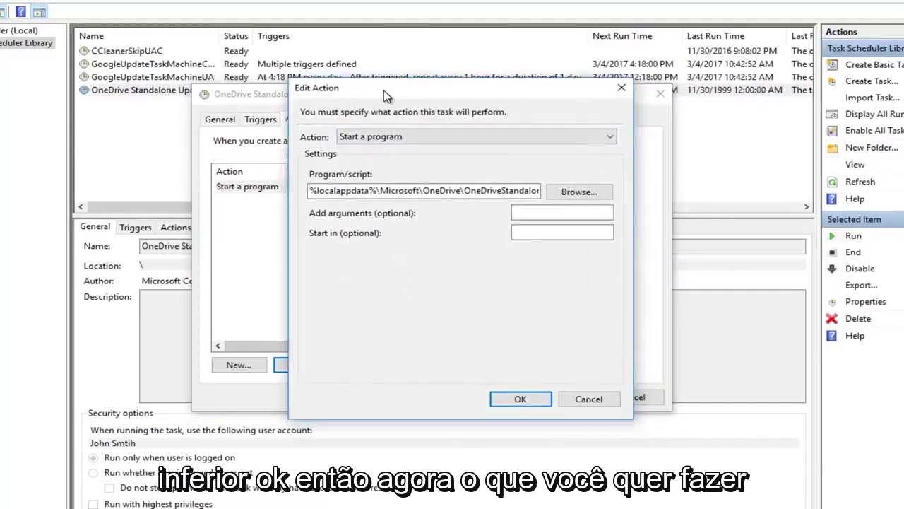
left_click(436, 191)
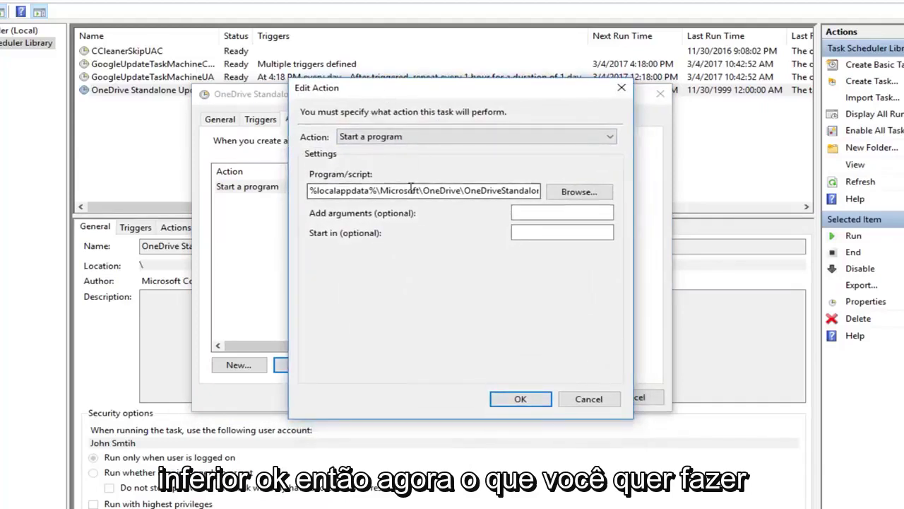
left_click(361, 192)
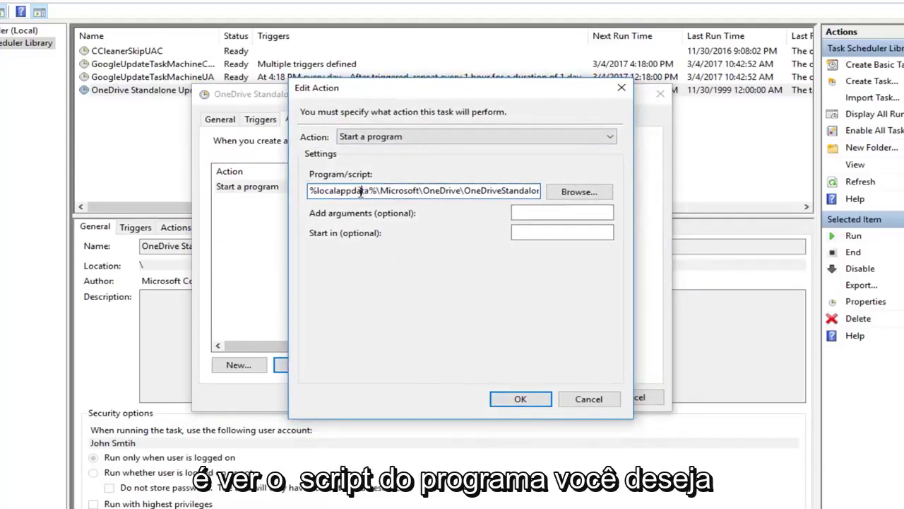
left_click_drag(333, 194, 489, 191)
left_click(489, 191)
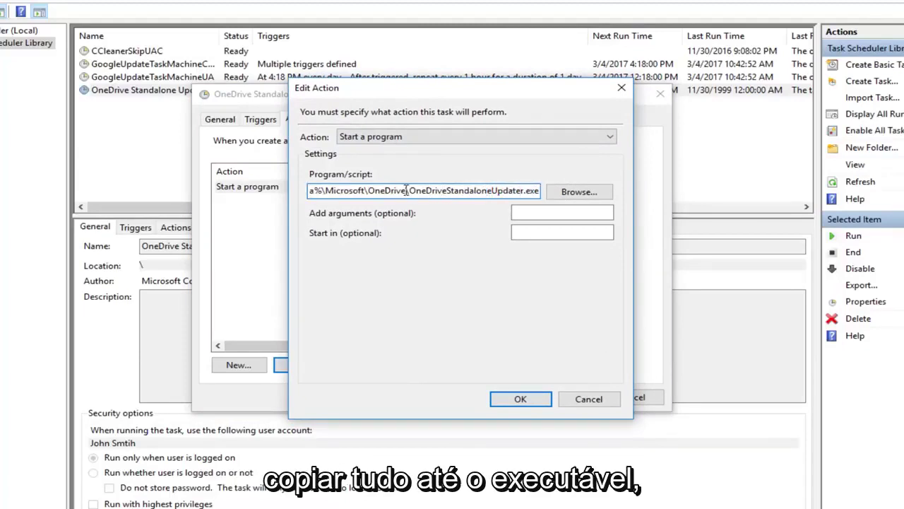
Locate where \OneDriveStandaloneUpdater.exe begins in the Program/script path
left_click_drag(423, 191, 525, 191)
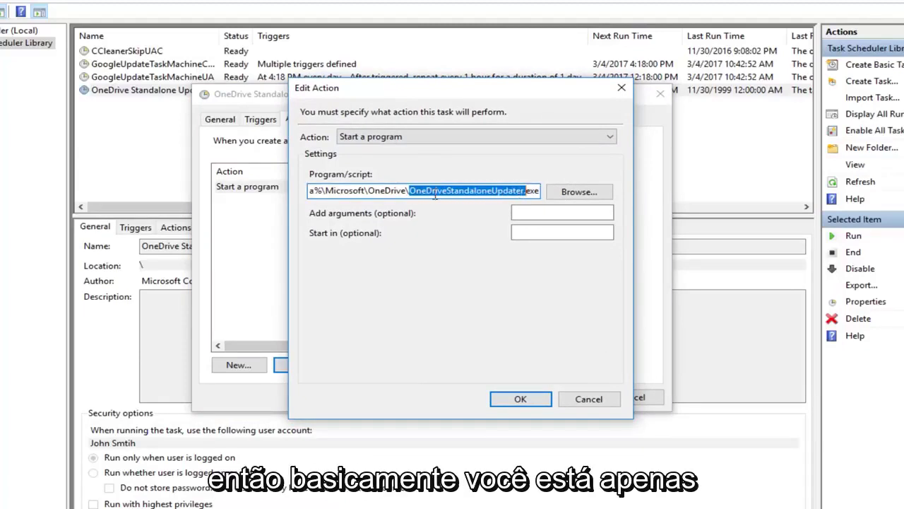
left_click(410, 189)
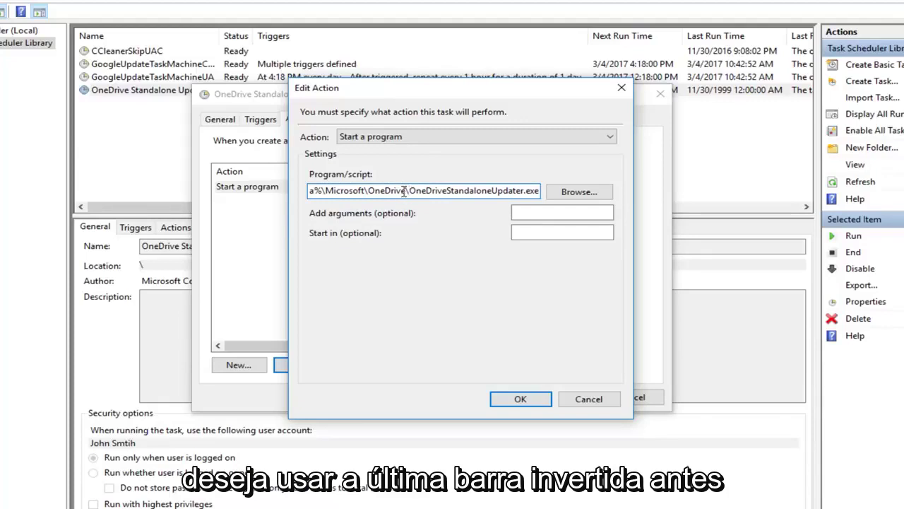
double_click(409, 191)
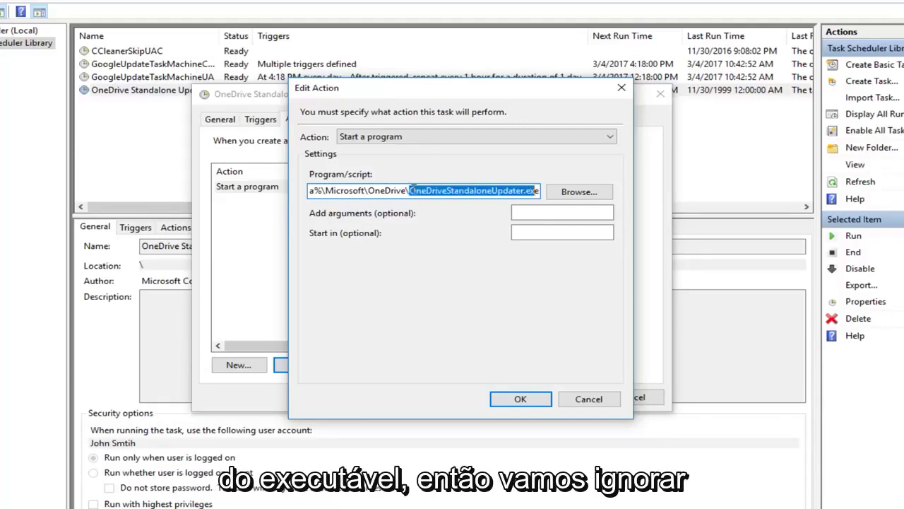
left_click(406, 192)
left_click_drag(406, 191, 408, 191)
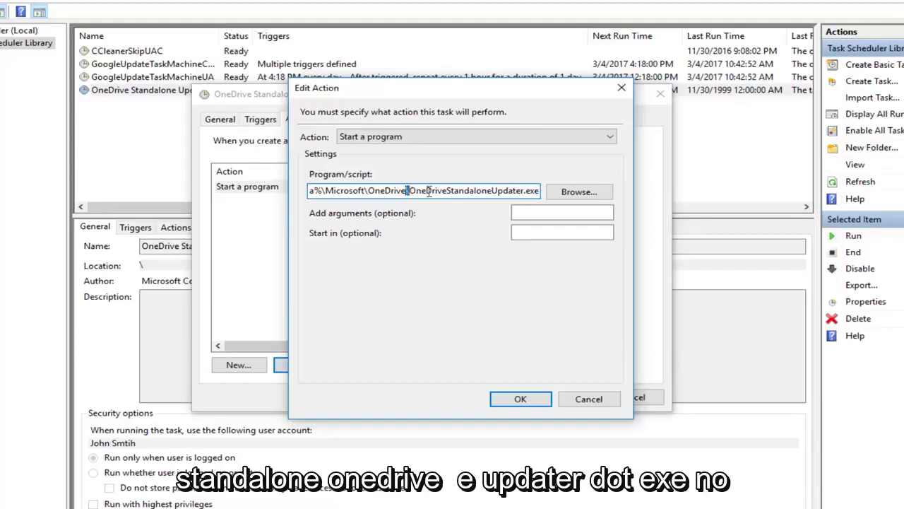
left_click_drag(429, 192, 542, 192)
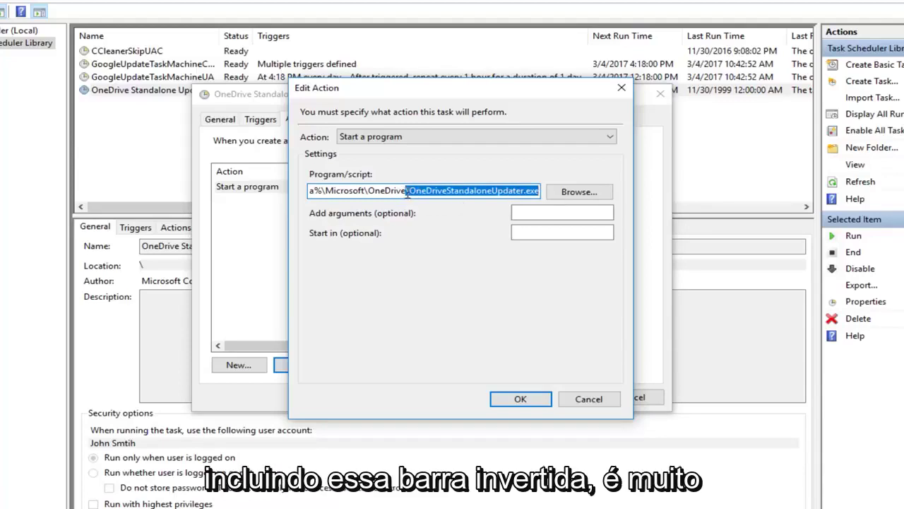
left_click(378, 191)
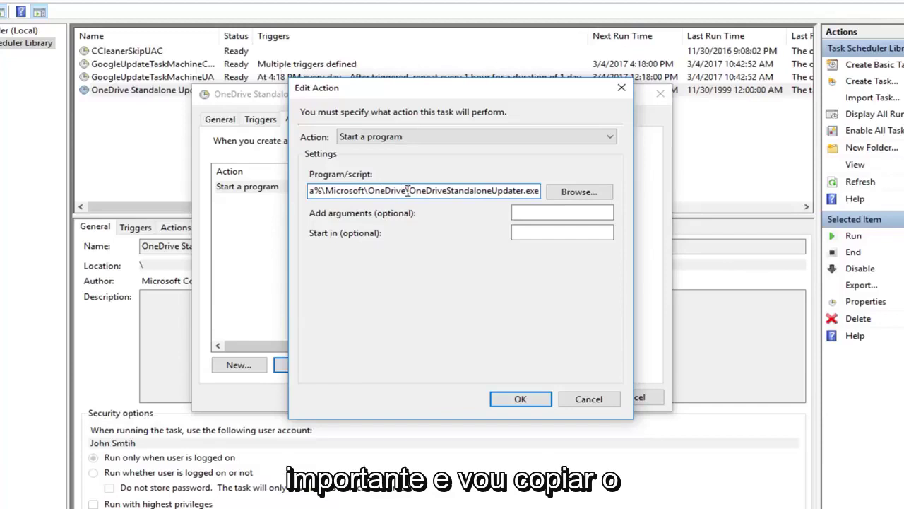
Copy %localappdata%\Microsoft\OneDrive from the program path and paste it into Start in (optional)
left_click_drag(407, 190, 244, 192)
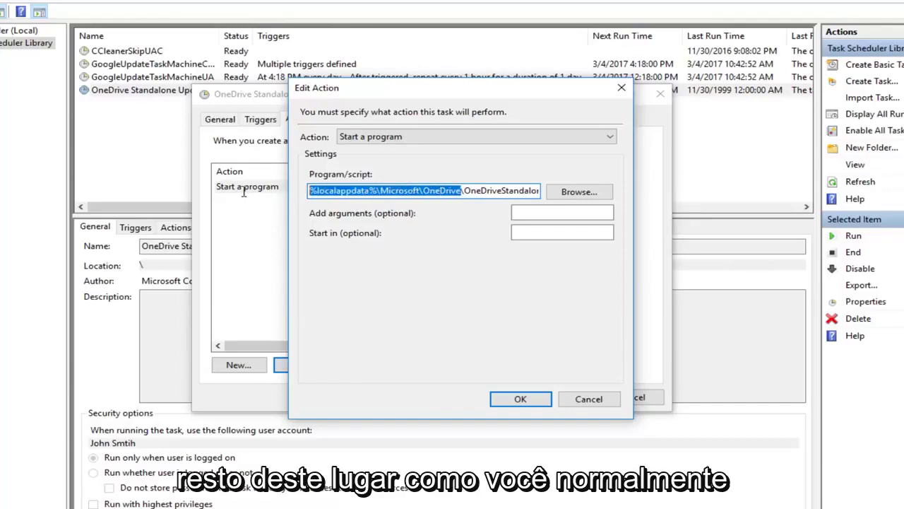
right_click(339, 195)
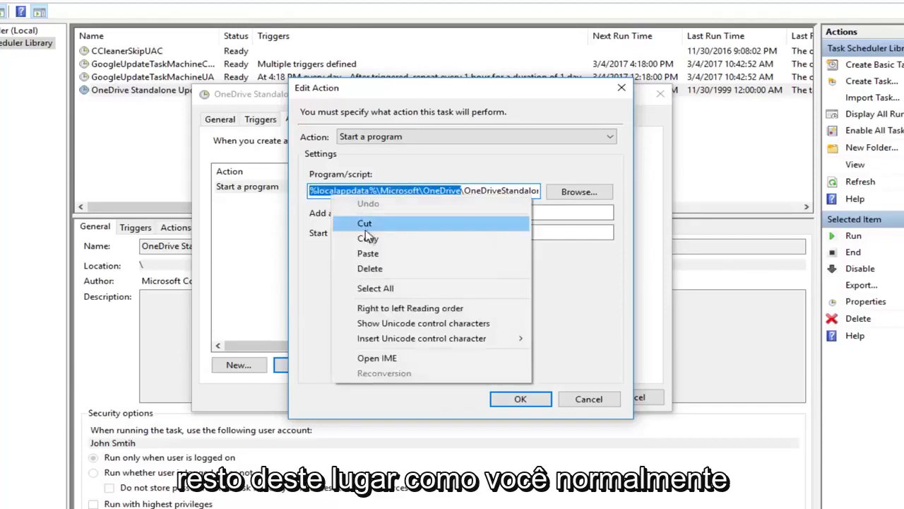
left_click(370, 238)
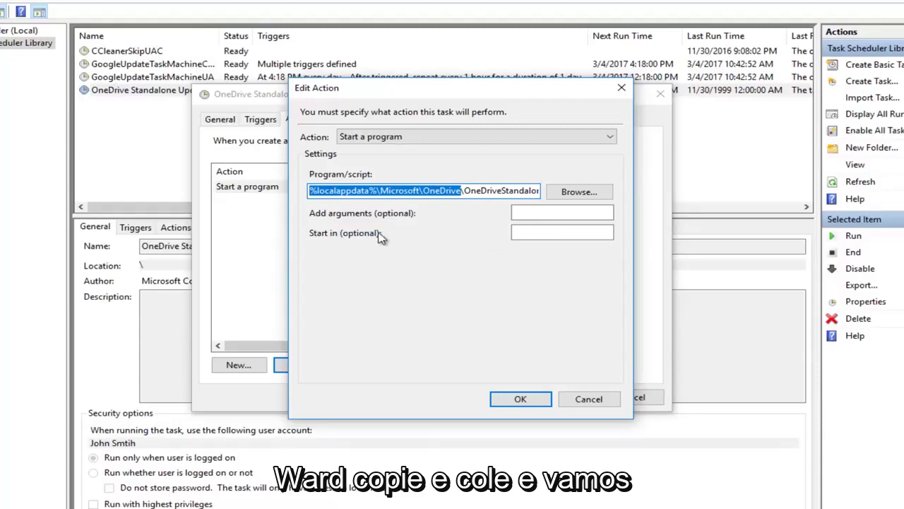
left_click(377, 191)
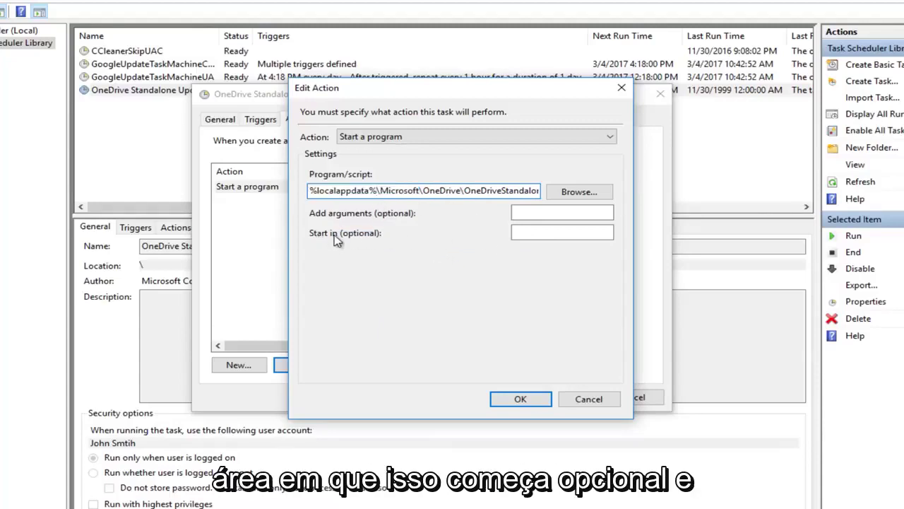
right_click(525, 233)
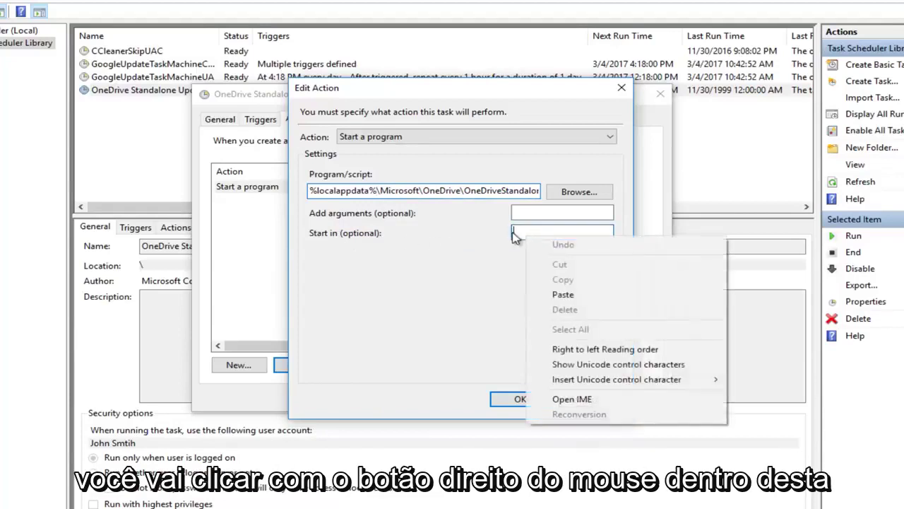
left_click(556, 296)
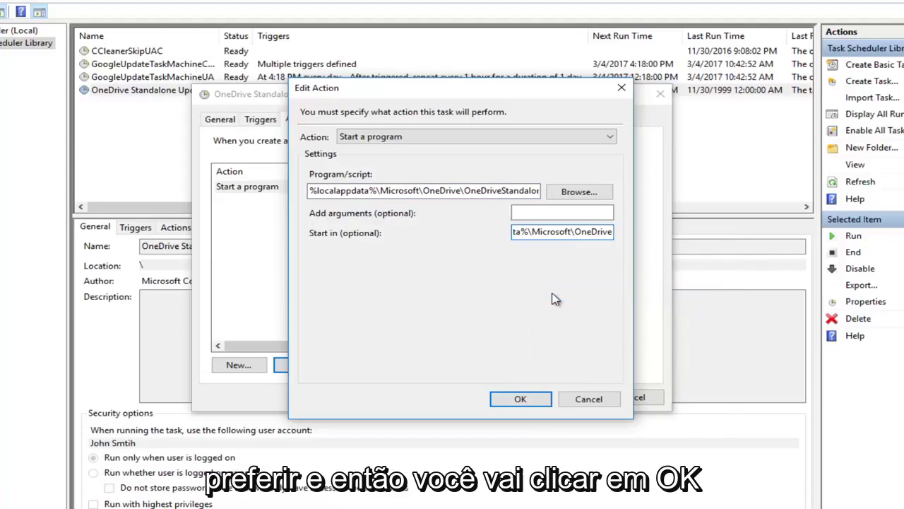
Confirm the Edit Action and task Properties dialogs, then close Task Scheduler
left_click(520, 398)
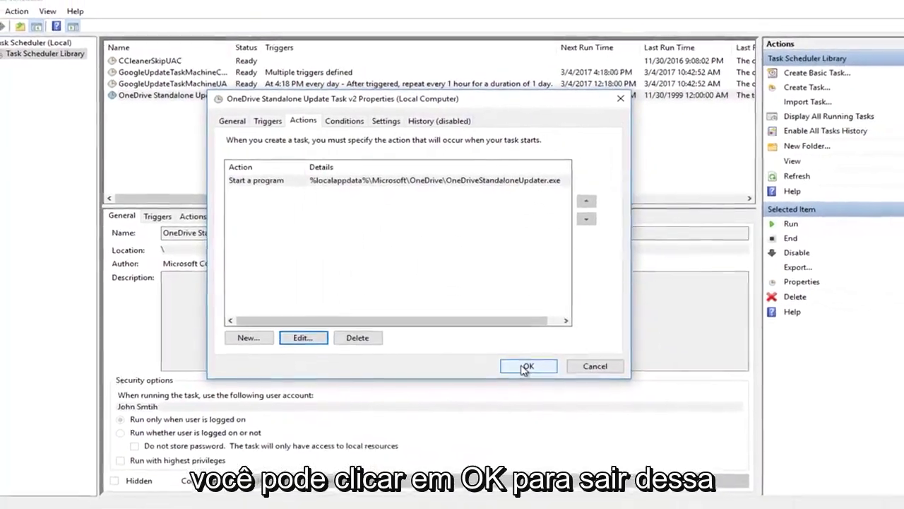
left_click(529, 374)
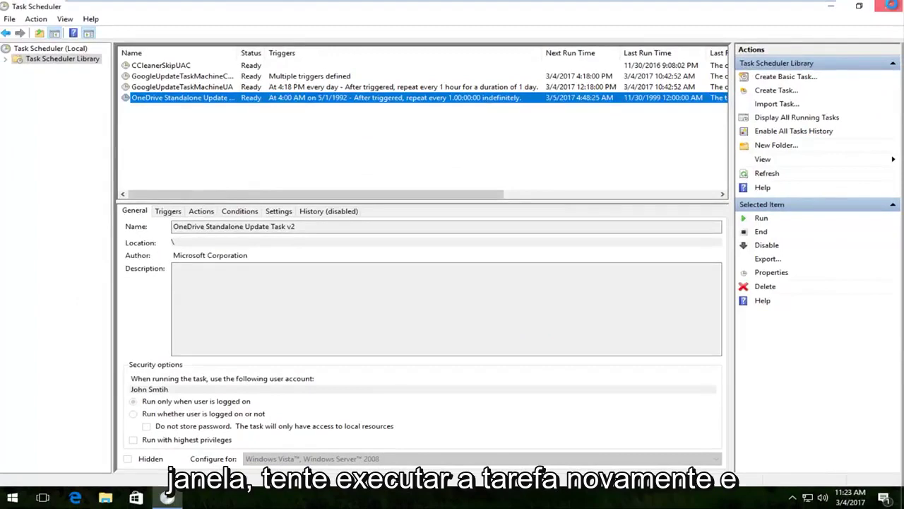
left_click(892, 7)
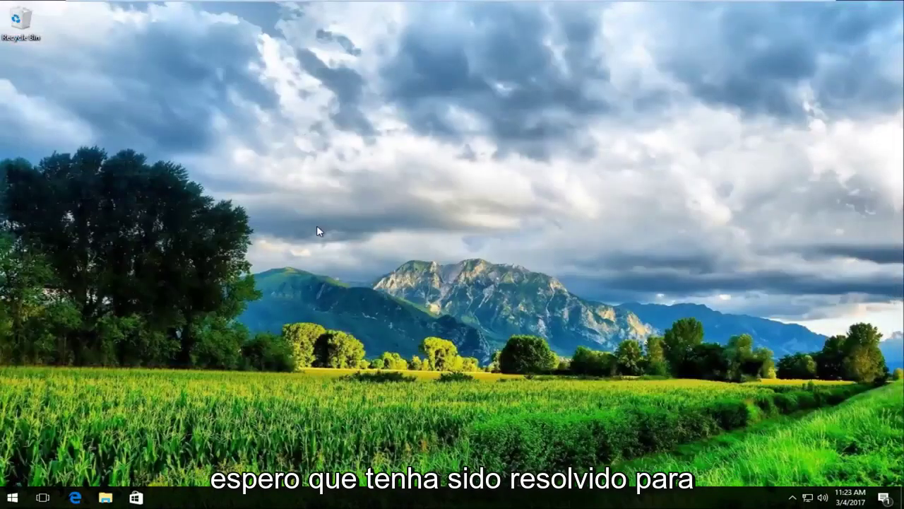